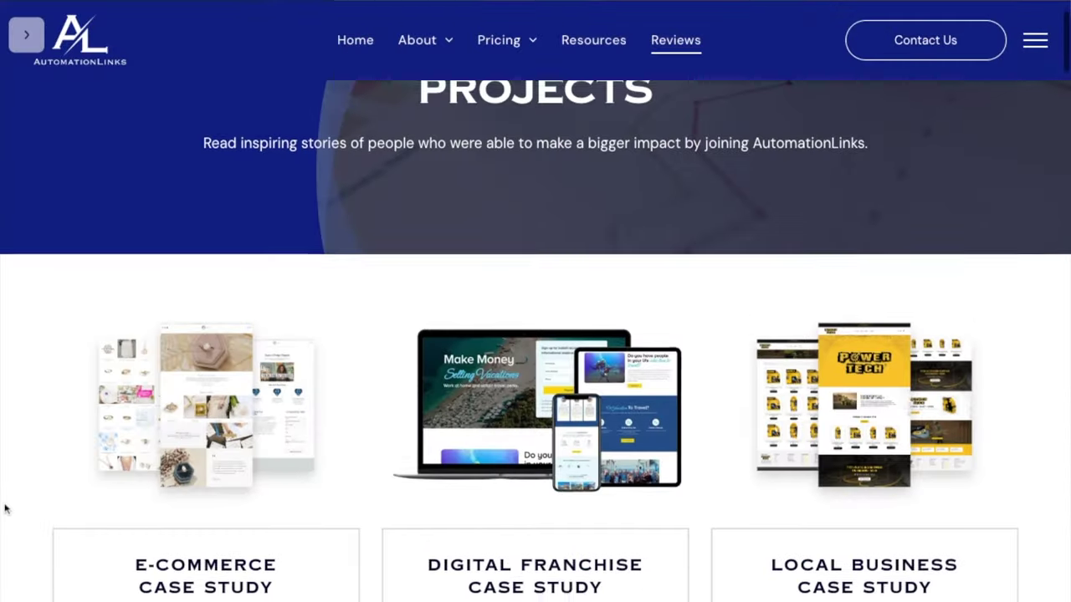
# - Scroll down the AutomationLinks Reviews page past the case studies to the client review cards
pyautogui.scroll(-3, 5, 509)
pyautogui.scroll(-10, 5, 509)
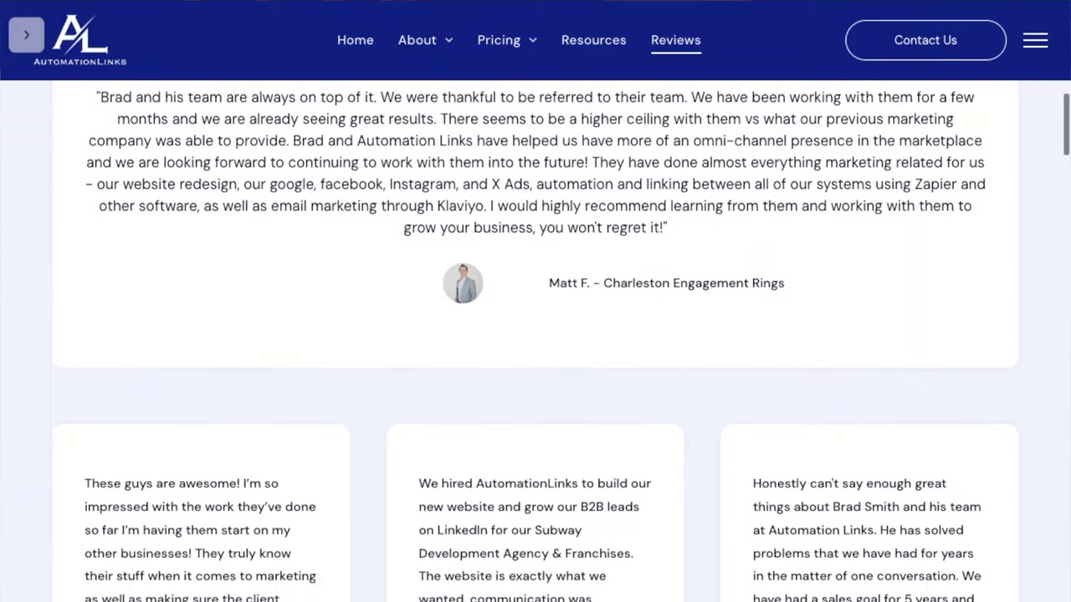
pyautogui.scroll(-10, 535, 343)
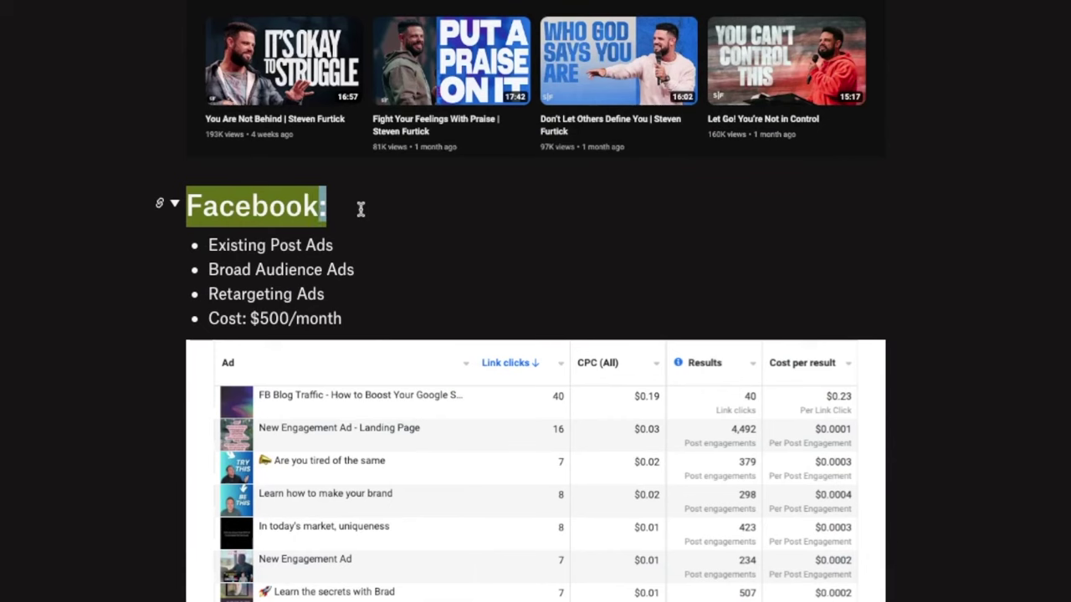
# - Turn Existing Post Ads, Broad Audience Ads, Retargeting Ads and Cost: $500/month into a checklist
pyautogui.moveTo(360, 209); pyautogui.dragTo(360, 209)
pyautogui.scroll(-2, 328, 240)
pyautogui.click(347, 139)
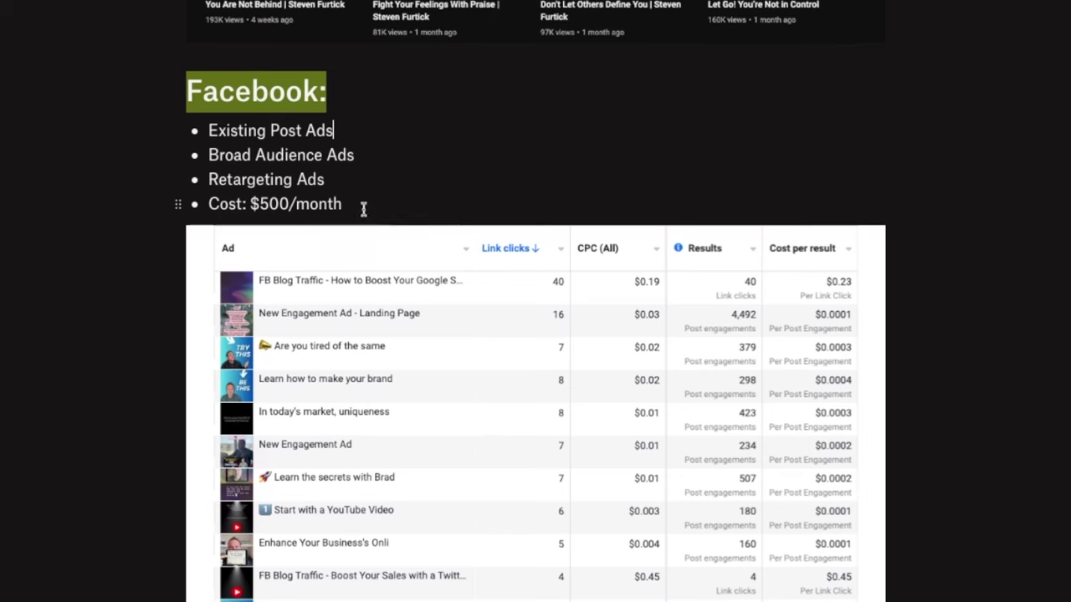
pyautogui.moveTo(363, 209); pyautogui.dragTo(360, 205)
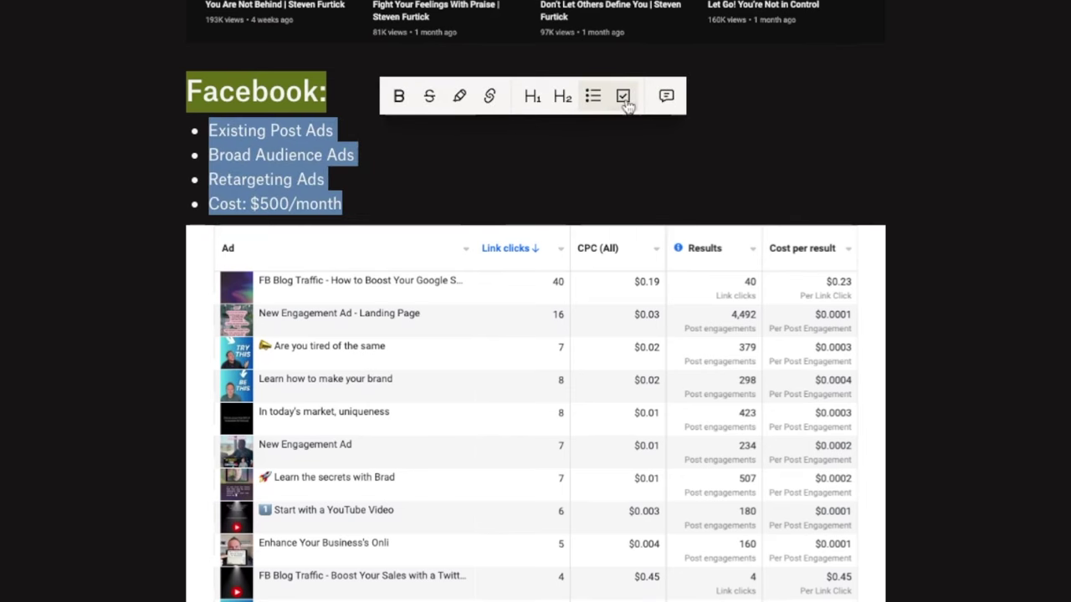
pyautogui.click(624, 97)
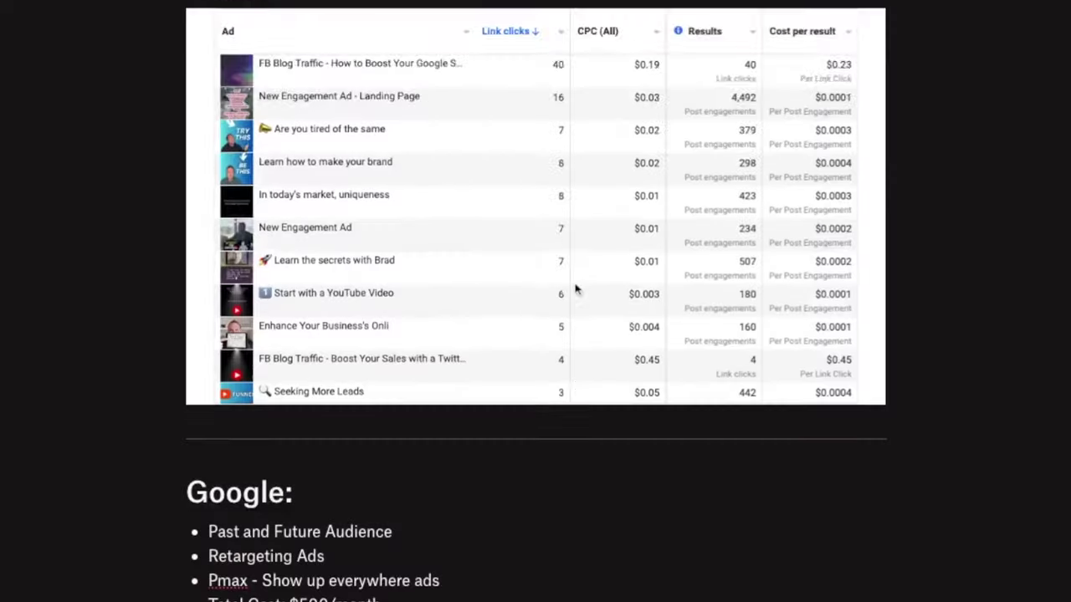
# - Highlight the Google: heading in gold
pyautogui.scroll(-4, 575, 282)
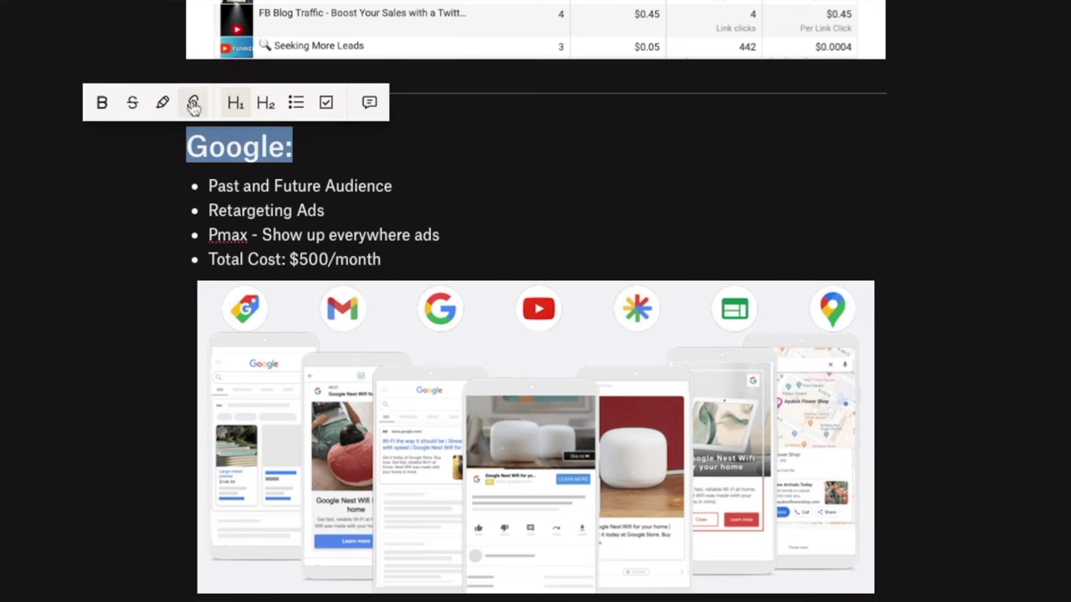
pyautogui.click(164, 104)
pyautogui.click(133, 145)
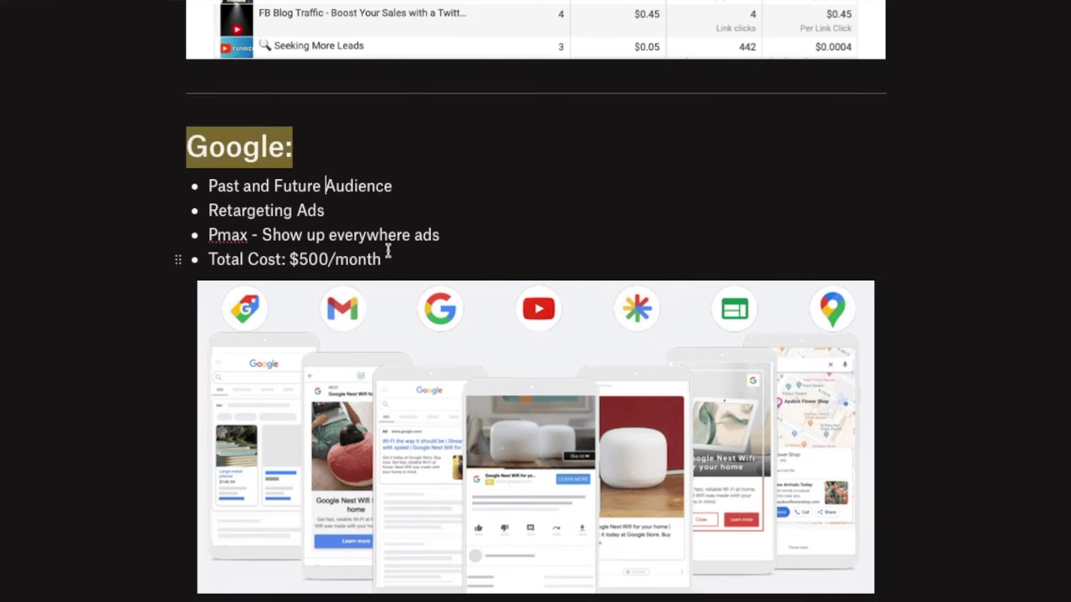
# - Convert the four Google items to a checklist and check off every item, including Total Cost
pyautogui.moveTo(398, 260); pyautogui.dragTo(227, 177)
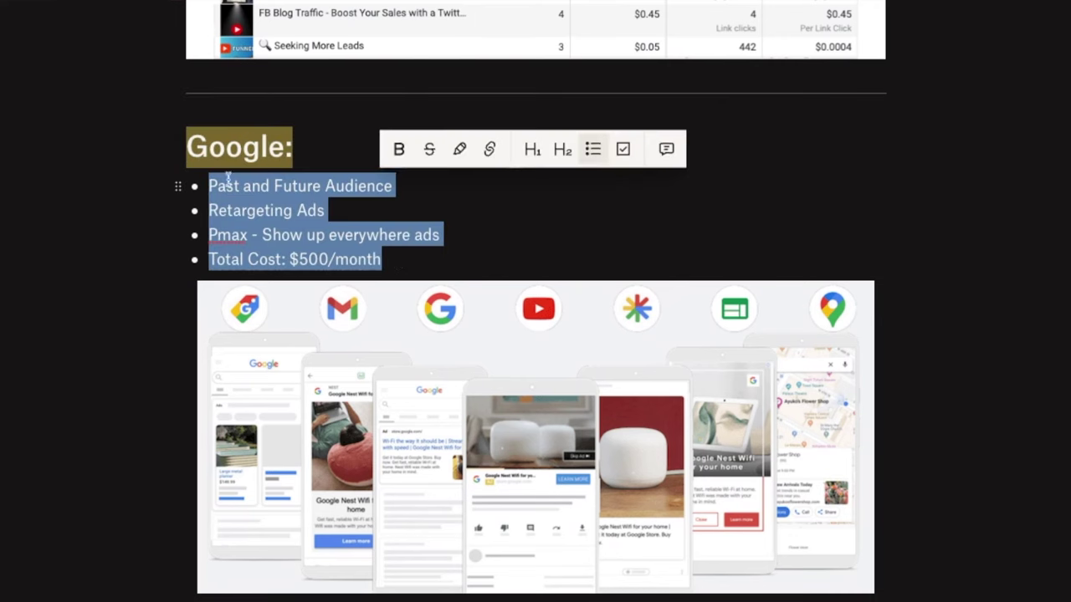
pyautogui.click(627, 151)
pyautogui.click(359, 193)
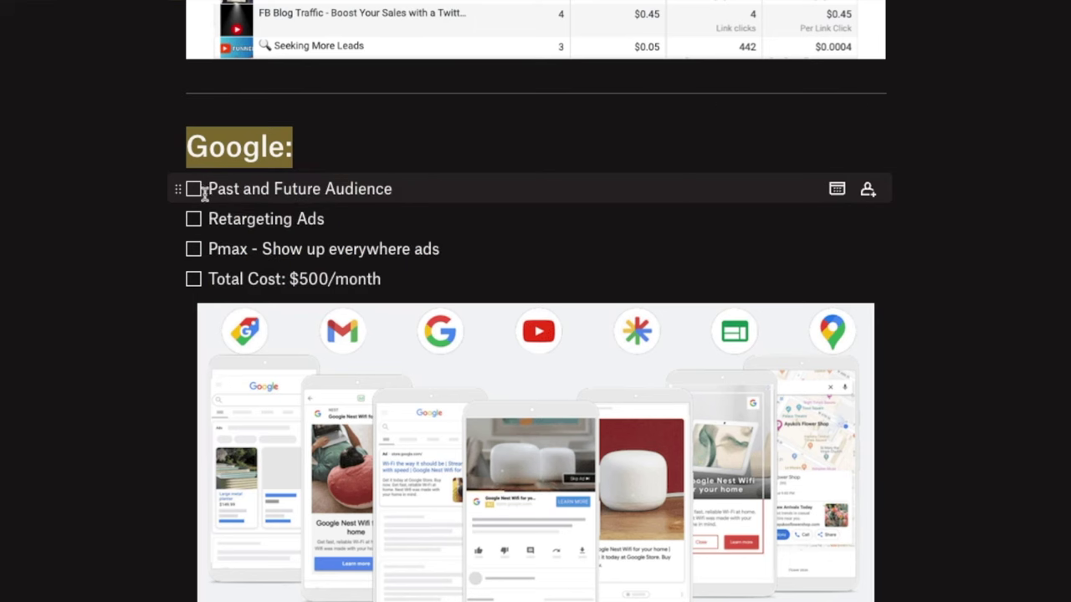
pyautogui.click(194, 191)
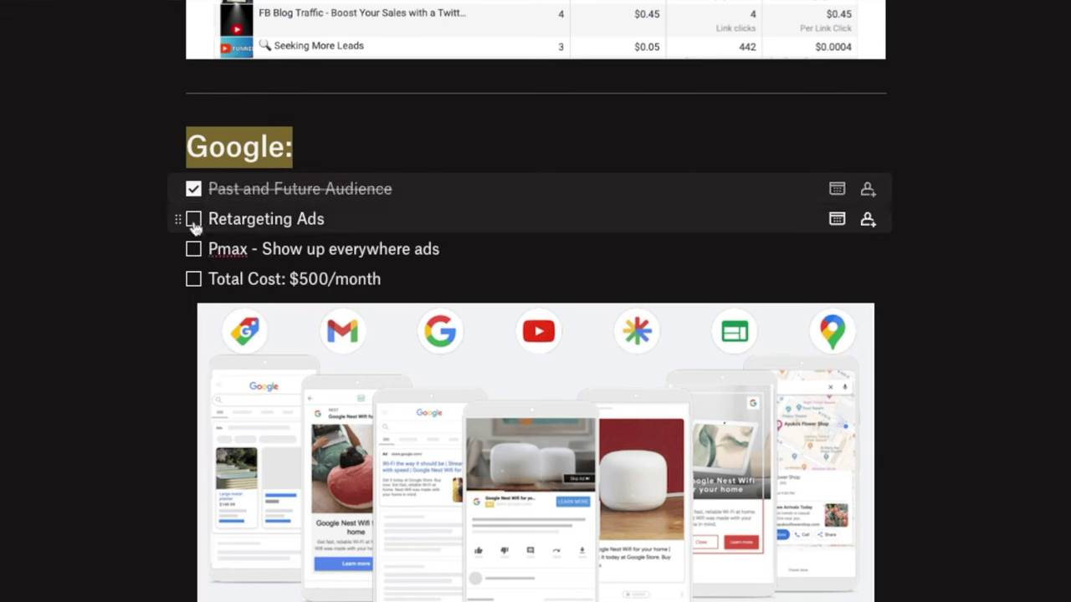
pyautogui.click(194, 248)
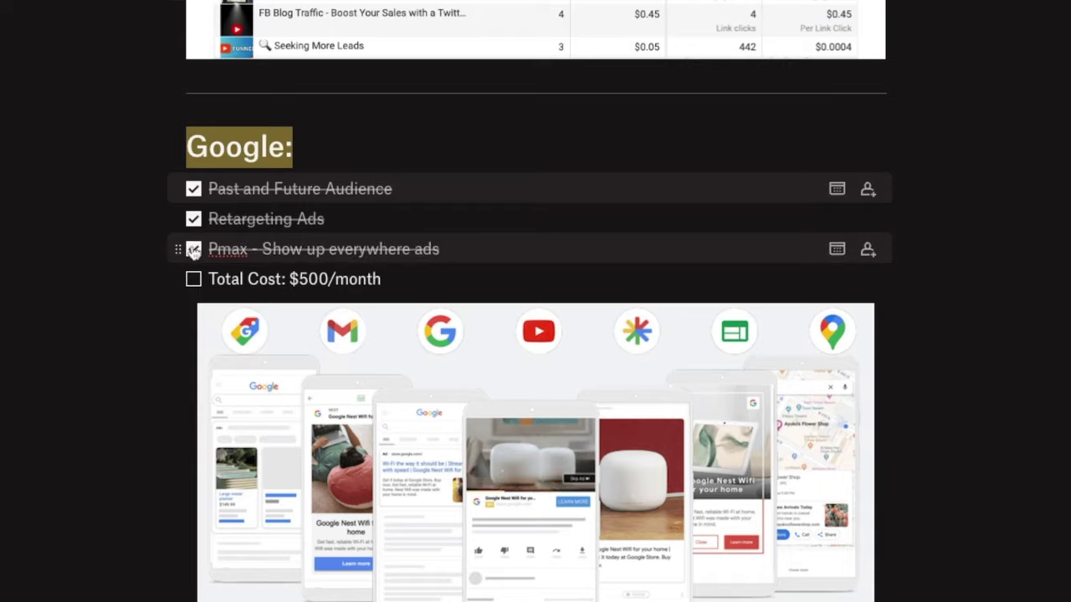
pyautogui.scroll(-1, 194, 243)
pyautogui.click(194, 222)
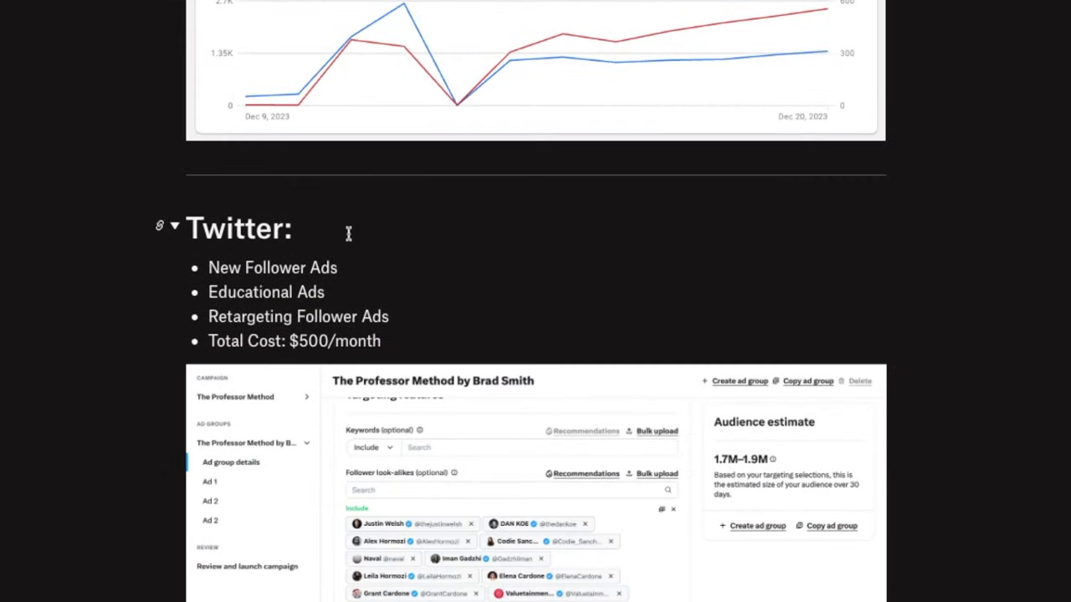
# - Highlight the Twitter: heading and convert its four ad items into a checklist
pyautogui.tripleClick(348, 234)
pyautogui.click(161, 184)
pyautogui.click(131, 225)
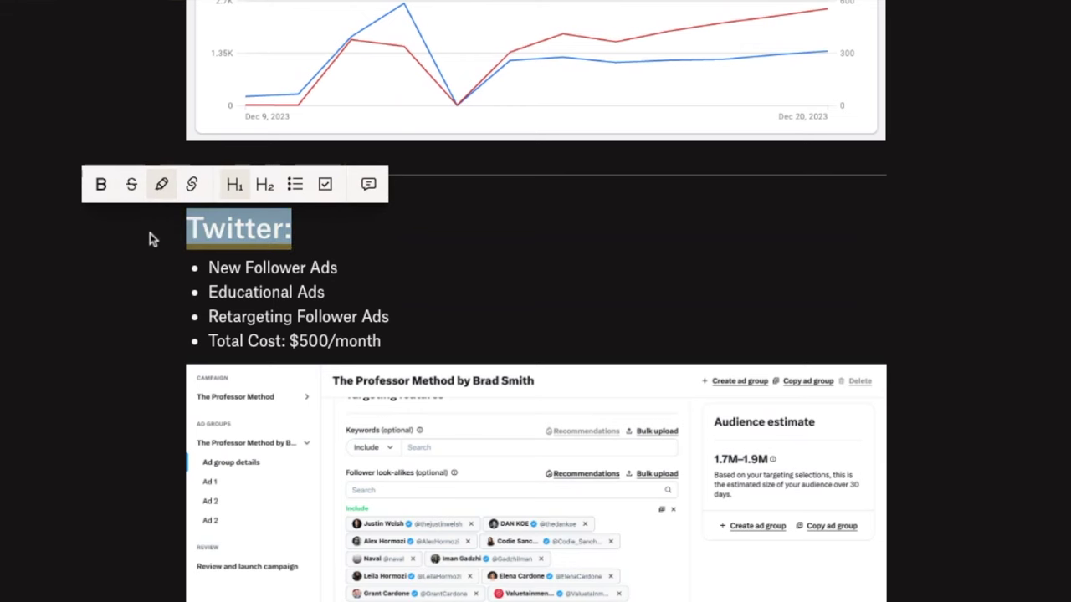
pyautogui.moveTo(411, 340); pyautogui.dragTo(205, 271)
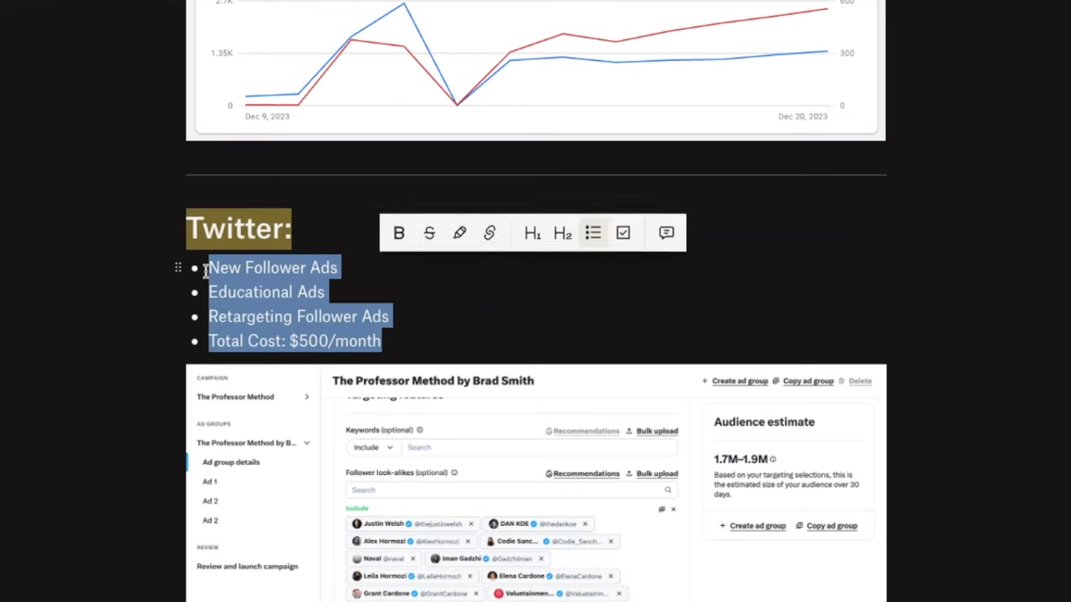
pyautogui.click(622, 234)
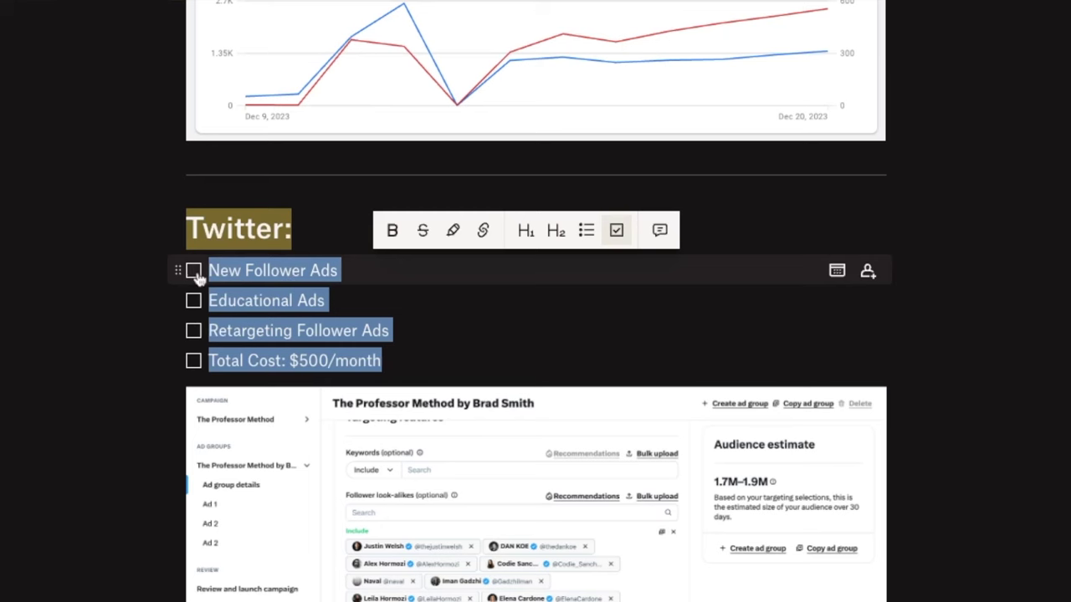
pyautogui.click(194, 272)
pyautogui.click(194, 271)
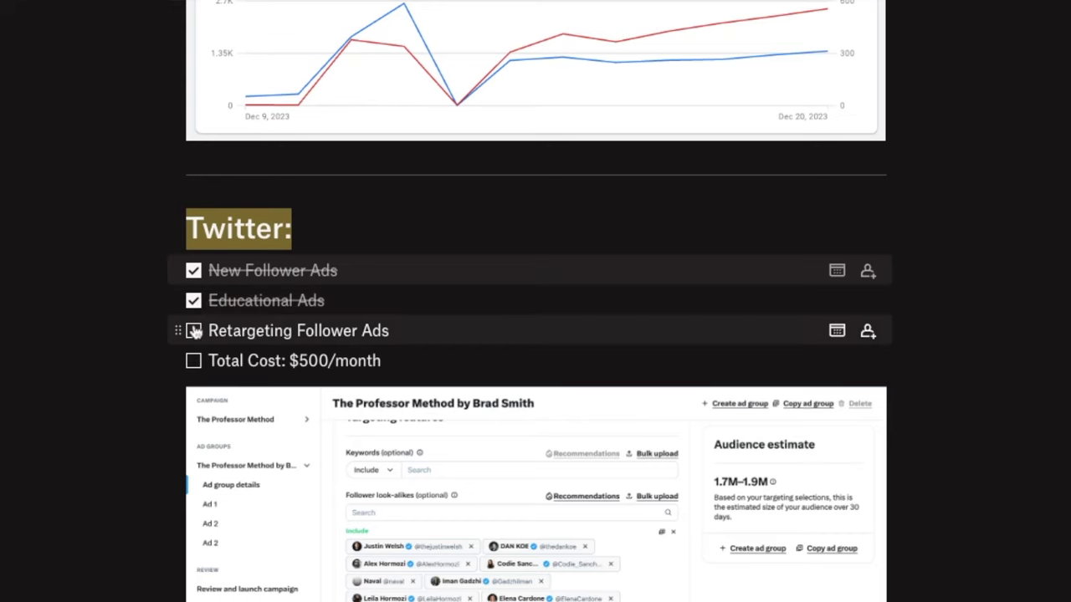
pyautogui.click(193, 332)
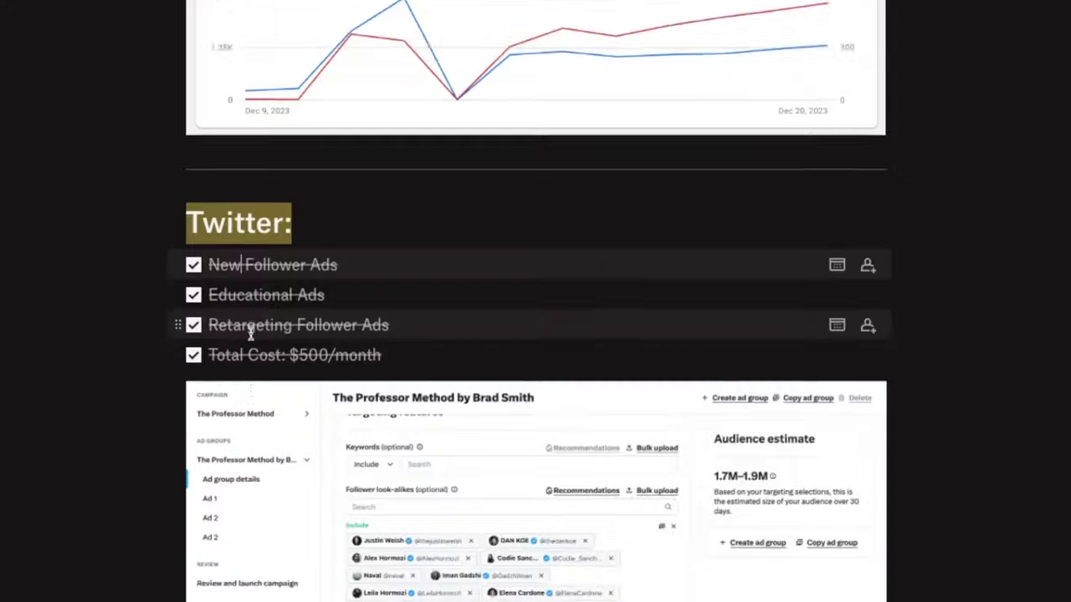
pyautogui.scroll(-3, 250, 333)
pyautogui.click(251, 339)
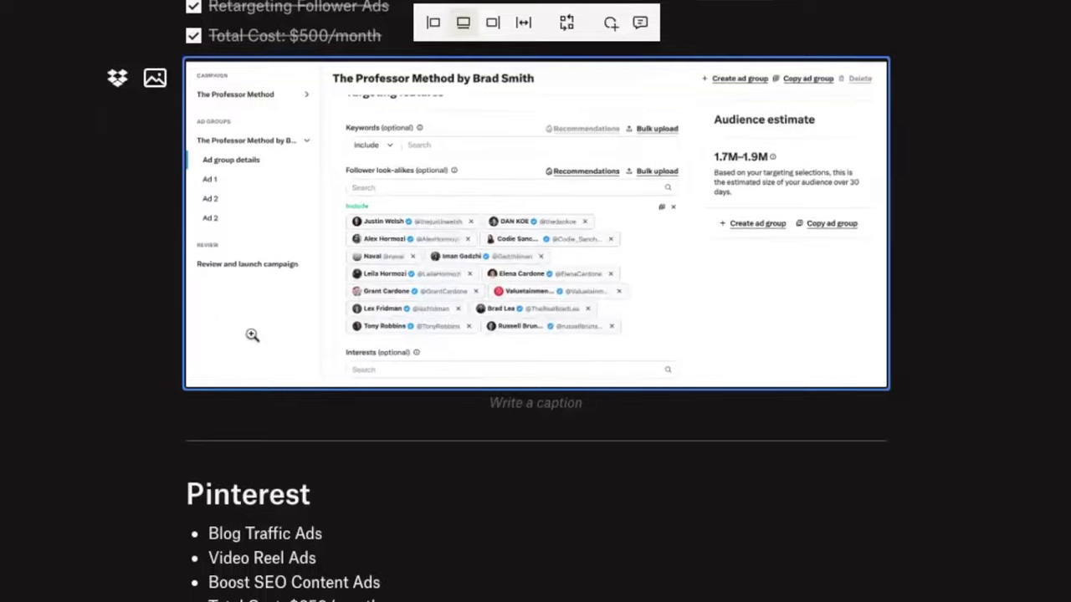
# - Highlight the Pinterest heading in yellow
pyautogui.scroll(-5, 251, 327)
pyautogui.click(329, 228)
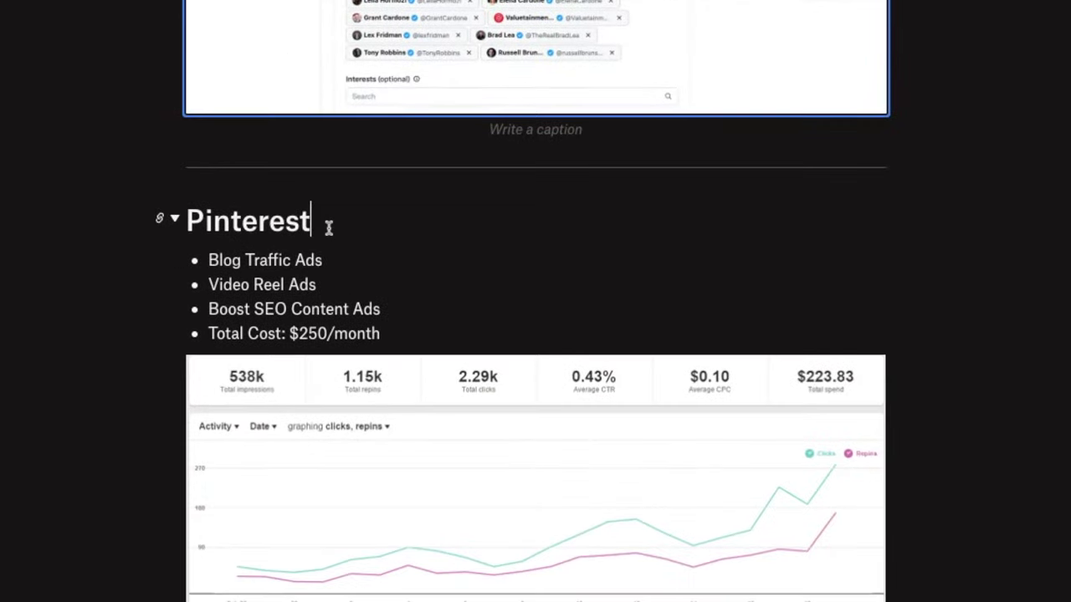
pyautogui.hotkey('shift', 'Home')
pyautogui.click(170, 158)
pyautogui.click(151, 197)
# - Make the four Pinterest items a checklist and check off Blog Traffic, Video Reel, Boost SEO and Total Cost
pyautogui.click(413, 310)
pyautogui.hotkey('shift', 'Up')
pyautogui.hotkey('shift', 'Up')
pyautogui.hotkey('shift', 'Up')
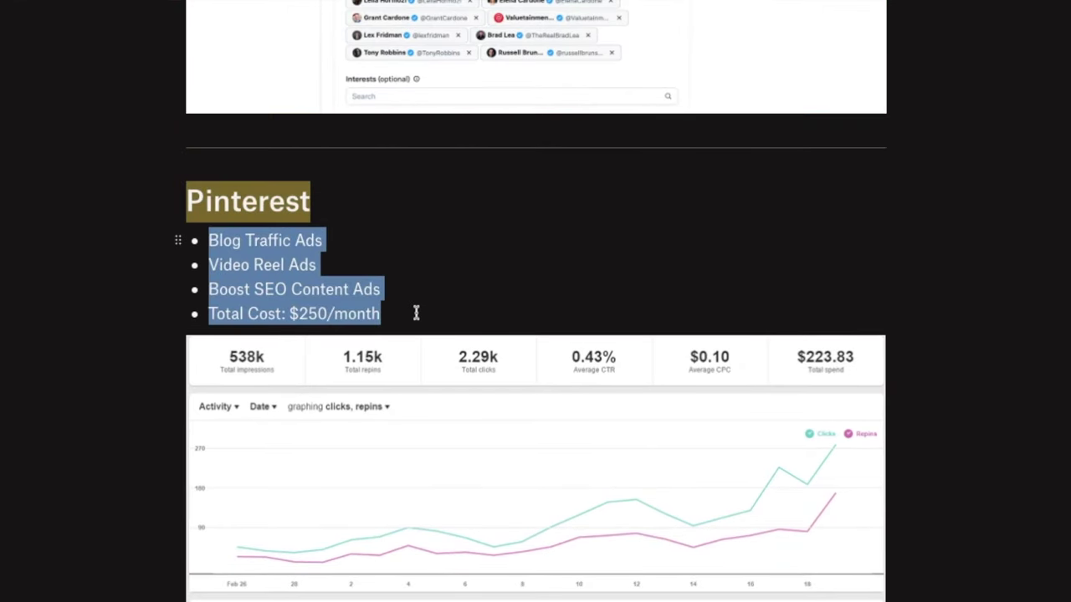
pyautogui.click(624, 206)
pyautogui.click(557, 293)
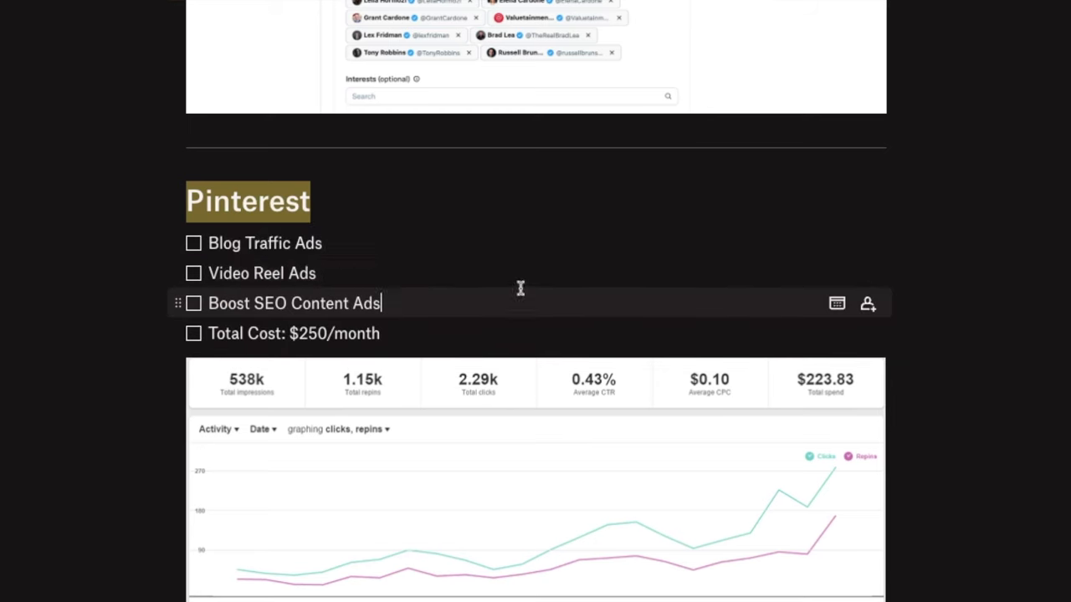
pyautogui.click(193, 243)
pyautogui.click(194, 274)
pyautogui.click(193, 304)
pyautogui.click(193, 334)
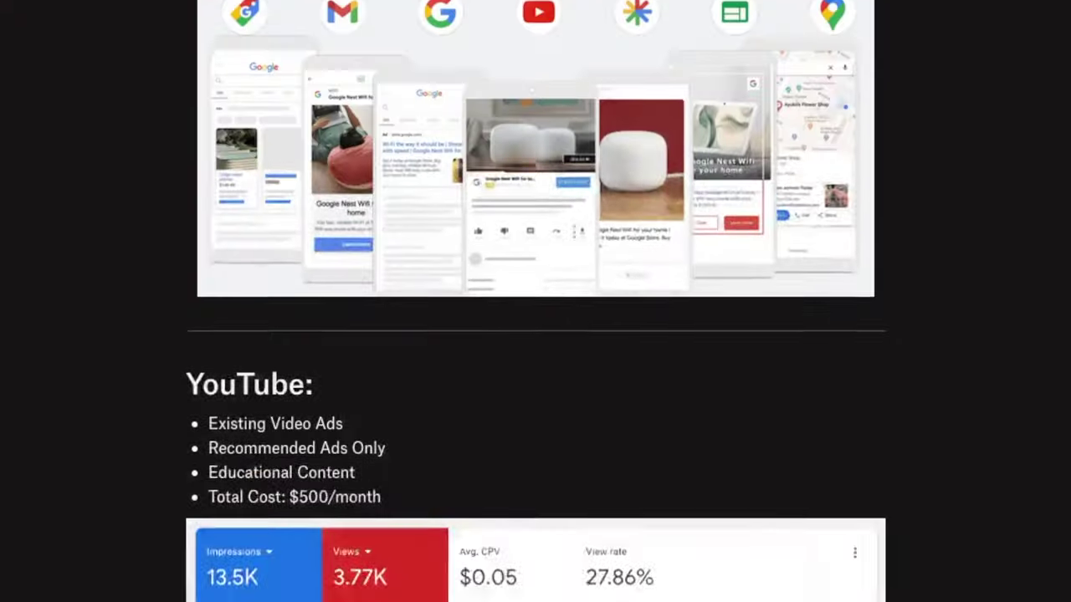
# - Select the YouTube: heading and apply a highlight colour to it
pyautogui.scroll(-3, 399, 184)
pyautogui.moveTo(388, 182); pyautogui.dragTo(191, 155)
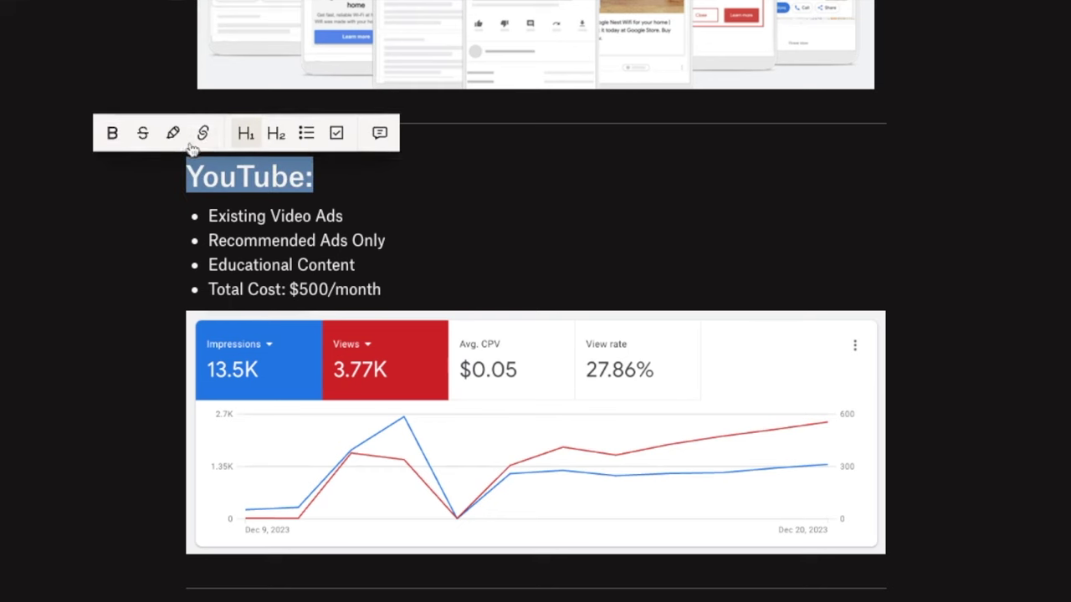
pyautogui.click(174, 134)
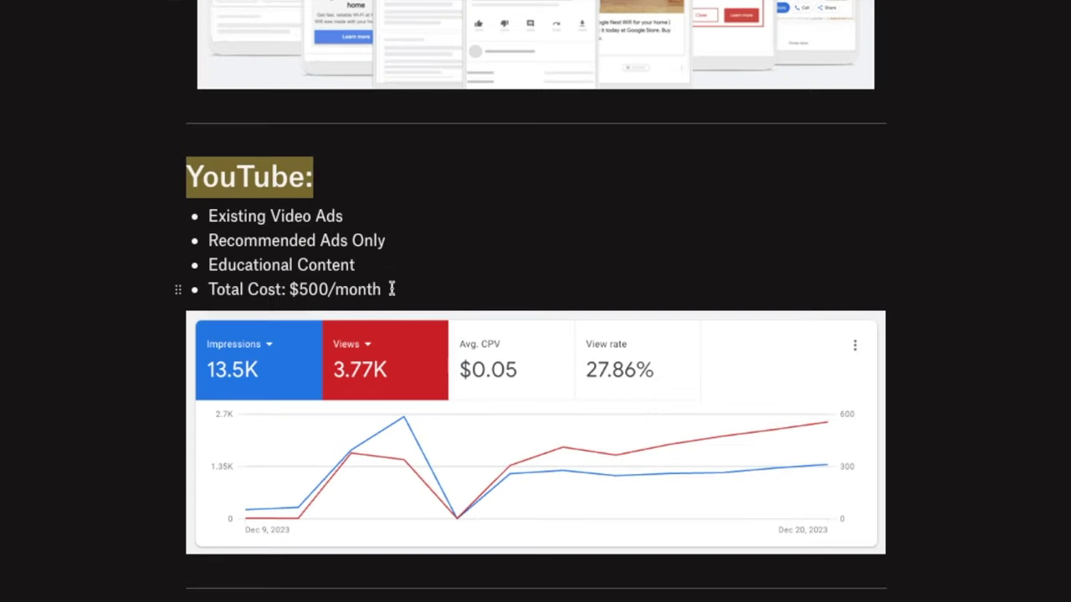
# - Convert the four YouTube items to a checklist and check off Existing Video Ads
pyautogui.moveTo(390, 289); pyautogui.dragTo(353, 216)
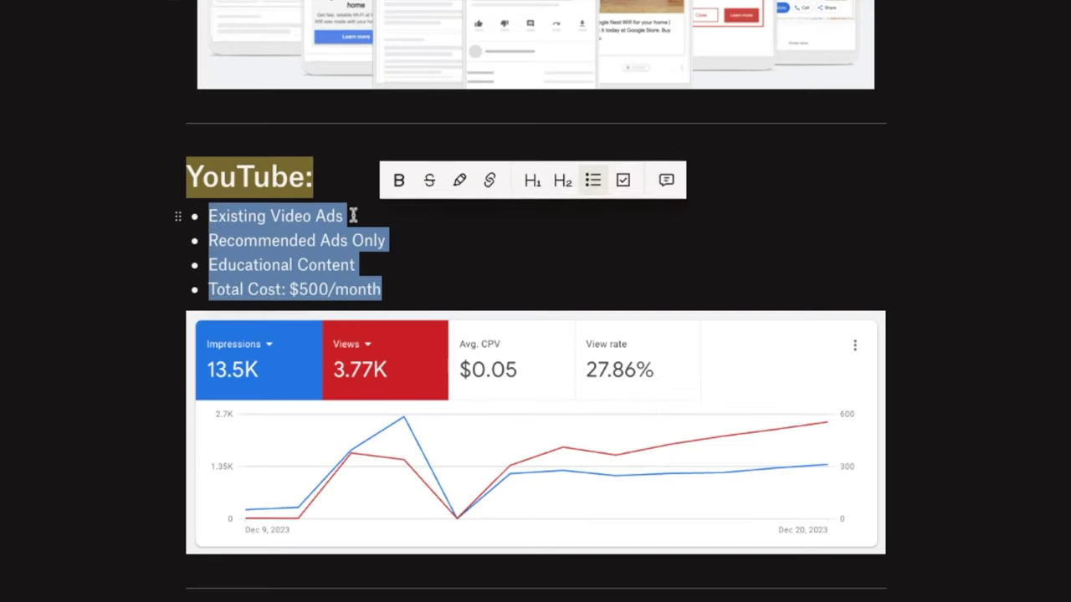
pyautogui.click(622, 183)
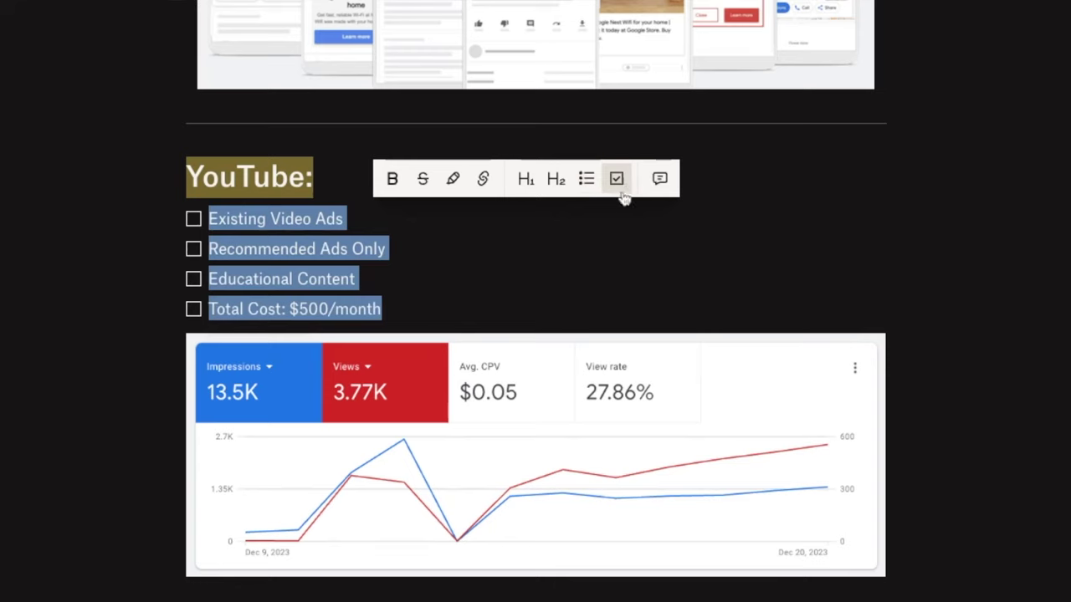
pyautogui.click(318, 222)
pyautogui.click(193, 219)
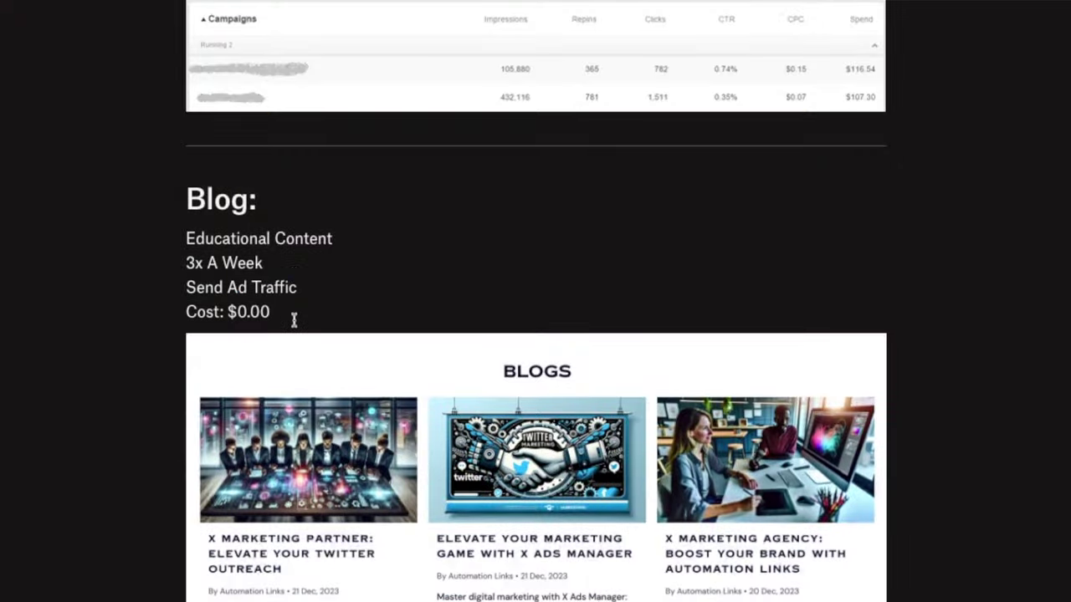
# - Highlight Blog: in brown, then select the Blog lines from Educational Content to Cost: $0.00
pyautogui.click(308, 199)
pyautogui.hotkey('shift', 'Left')
pyautogui.hotkey('shift', 'Left')
pyautogui.hotkey('shift', 'Left')
pyautogui.hotkey('shift', 'Left')
pyautogui.hotkey('shift', 'Left')
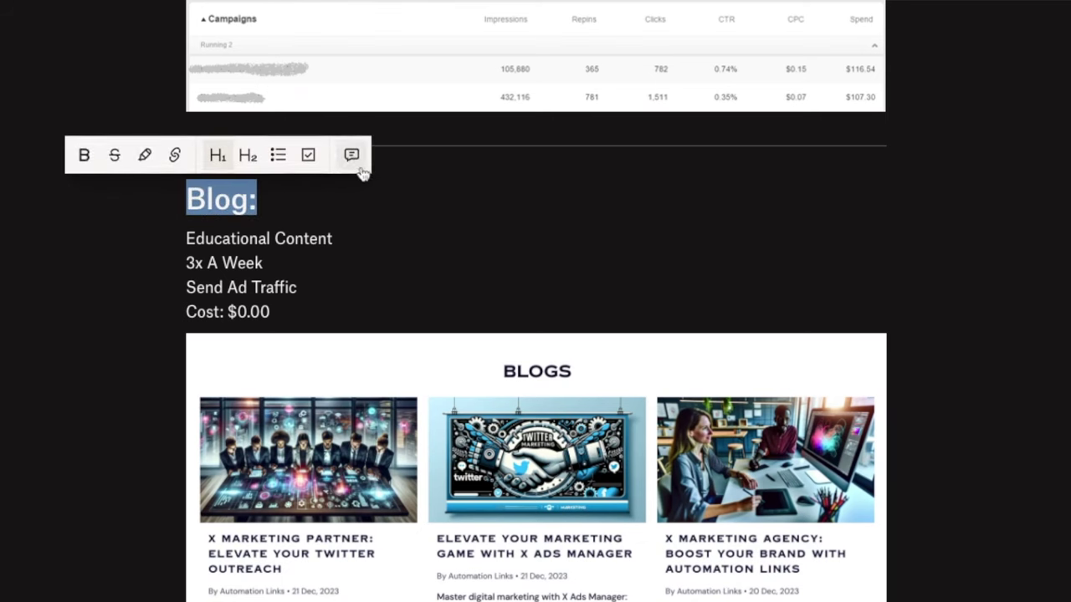
pyautogui.click(144, 156)
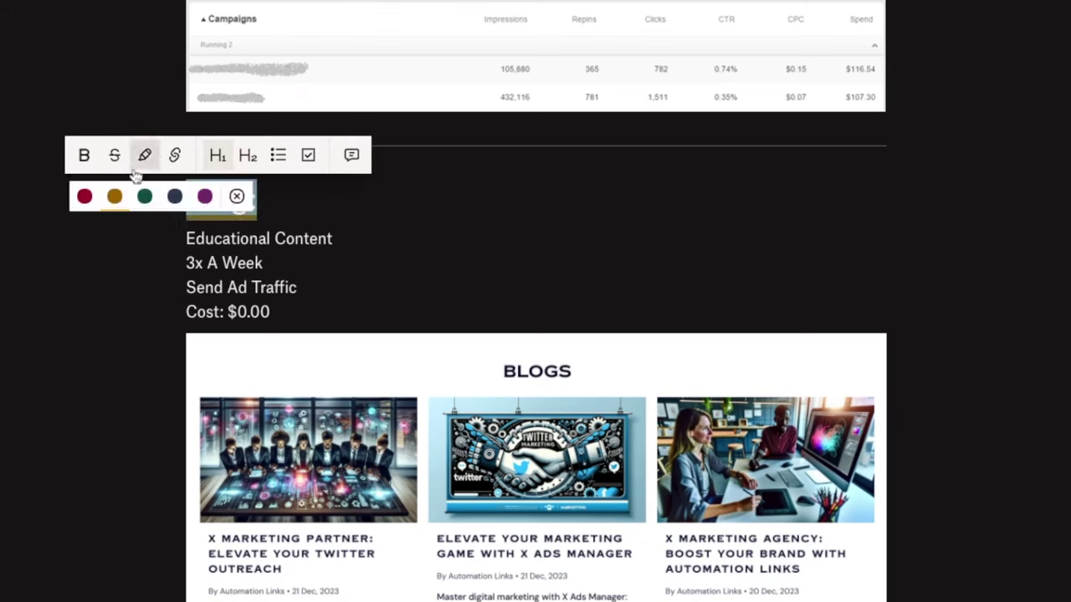
pyautogui.click(115, 194)
pyautogui.click(309, 289)
pyautogui.moveTo(309, 311); pyautogui.dragTo(292, 240)
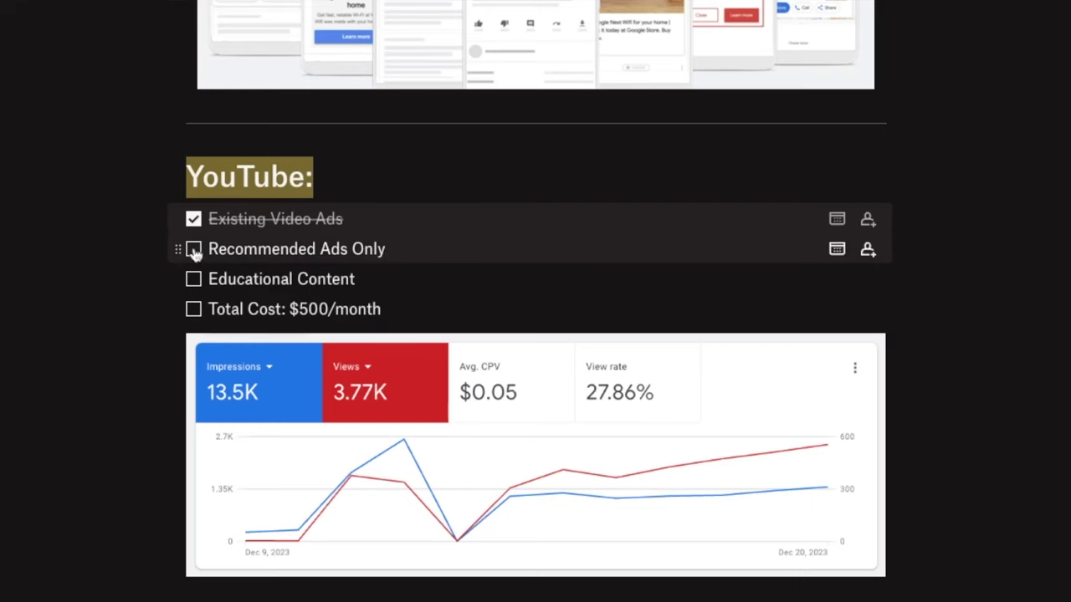
# - Check off Recommended Ads Only and Total Cost: $500/month in the YouTube checklist
pyautogui.click(194, 249)
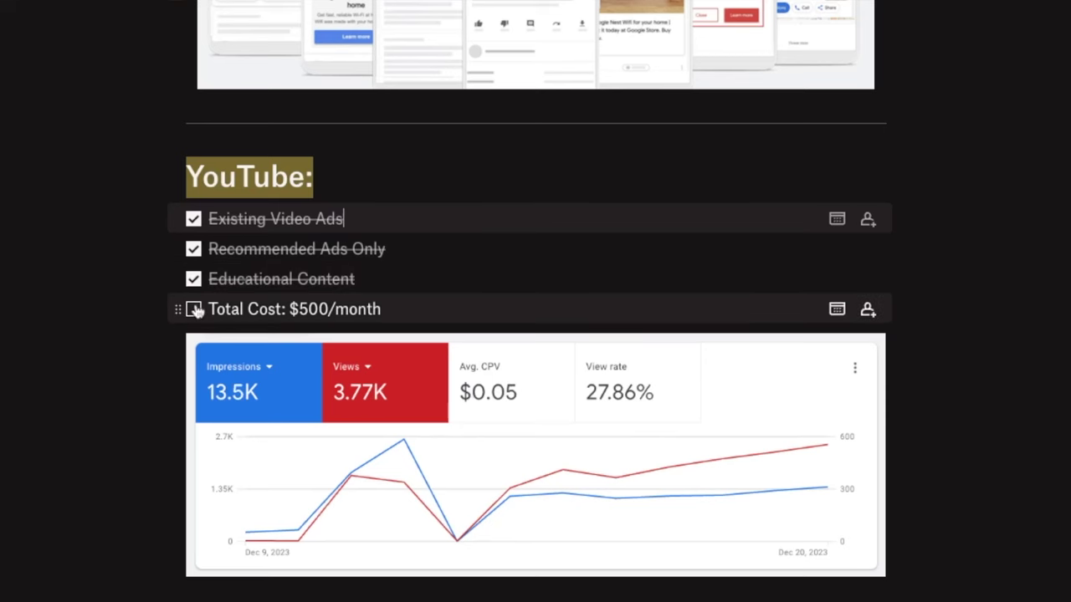
pyautogui.click(193, 308)
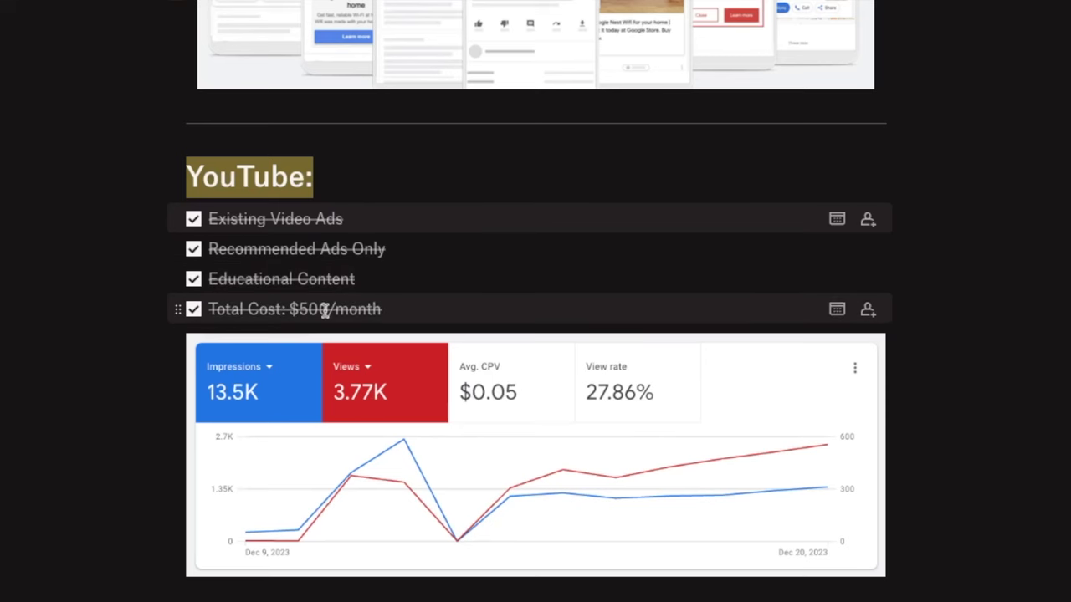
# - Scroll down to the fully checked YouTube list above the 13.5K impressions chart
pyautogui.scroll(-2, 256, 308)
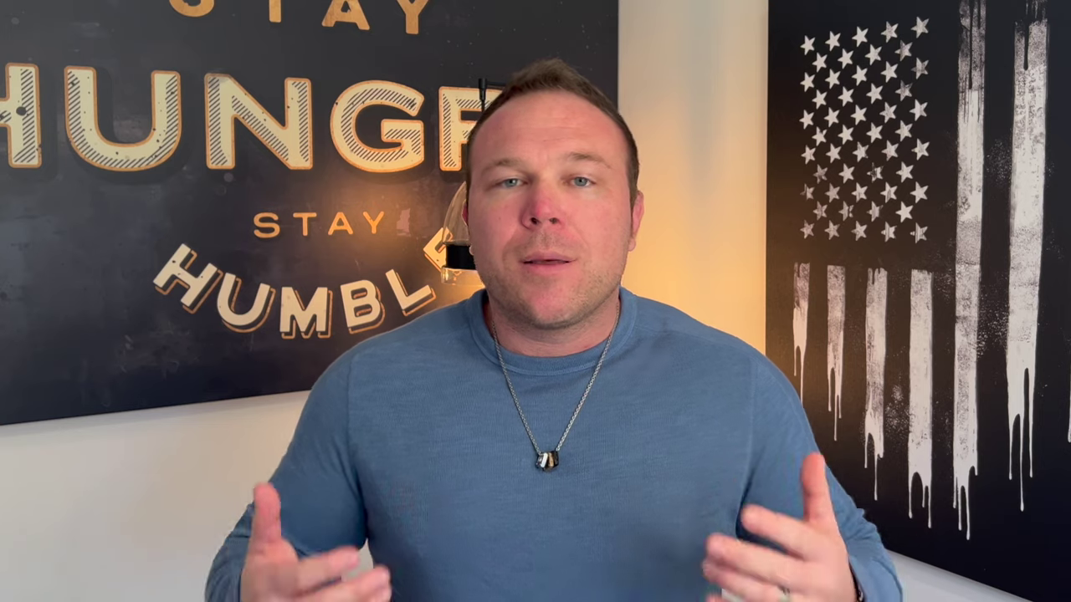